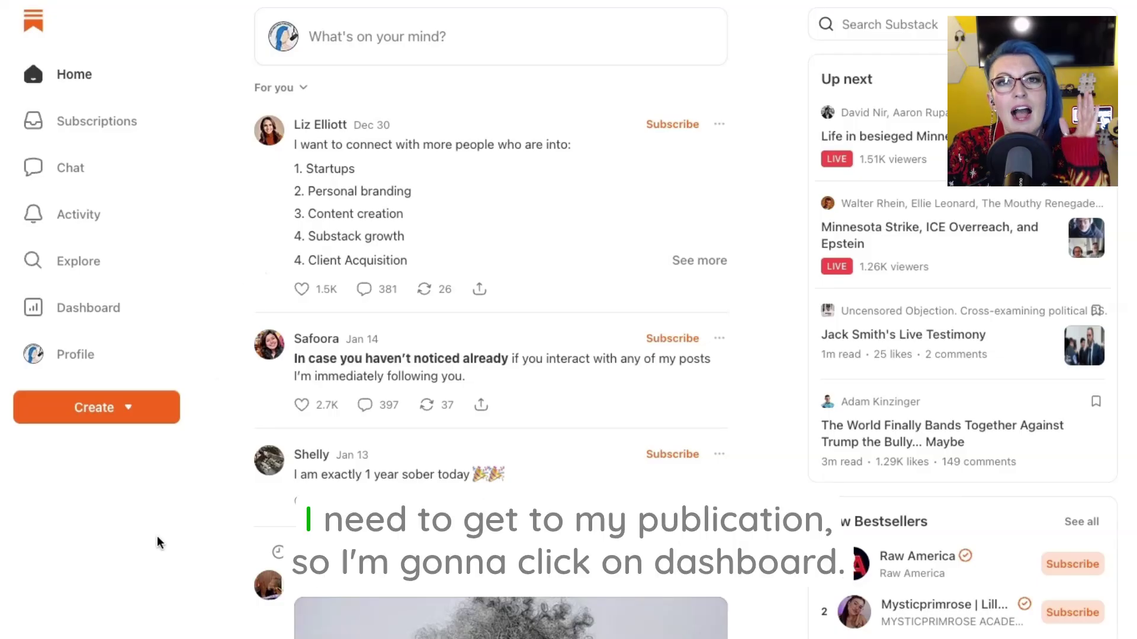
- Open the dashboard of the But Wait, There's Moore Marketing publication and go to its Basics settings
click(71, 309)
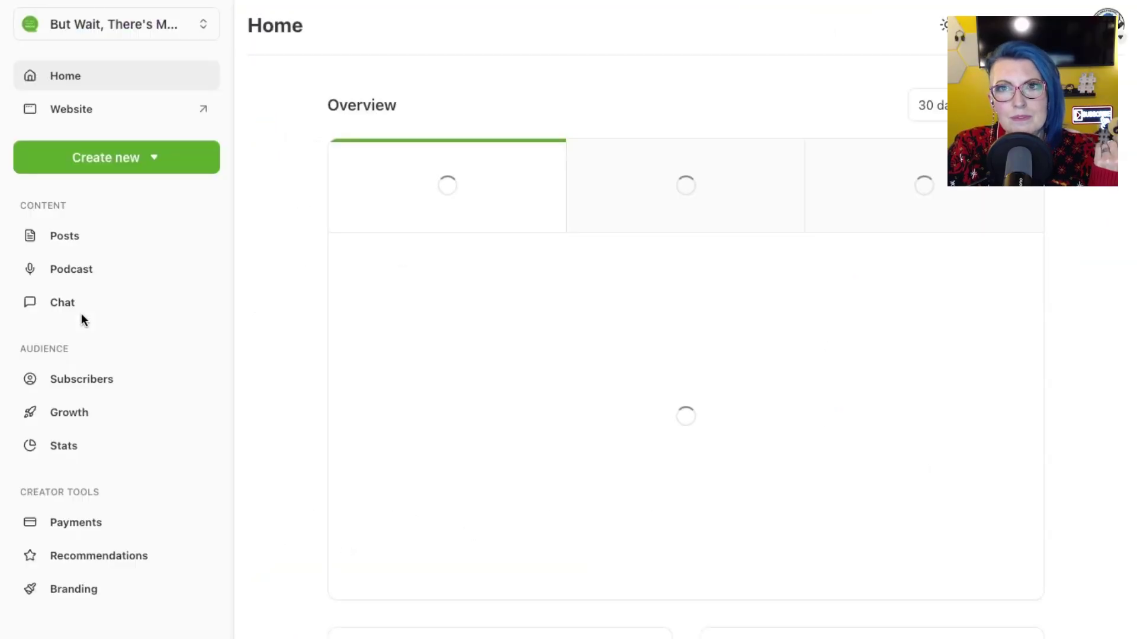
click(157, 26)
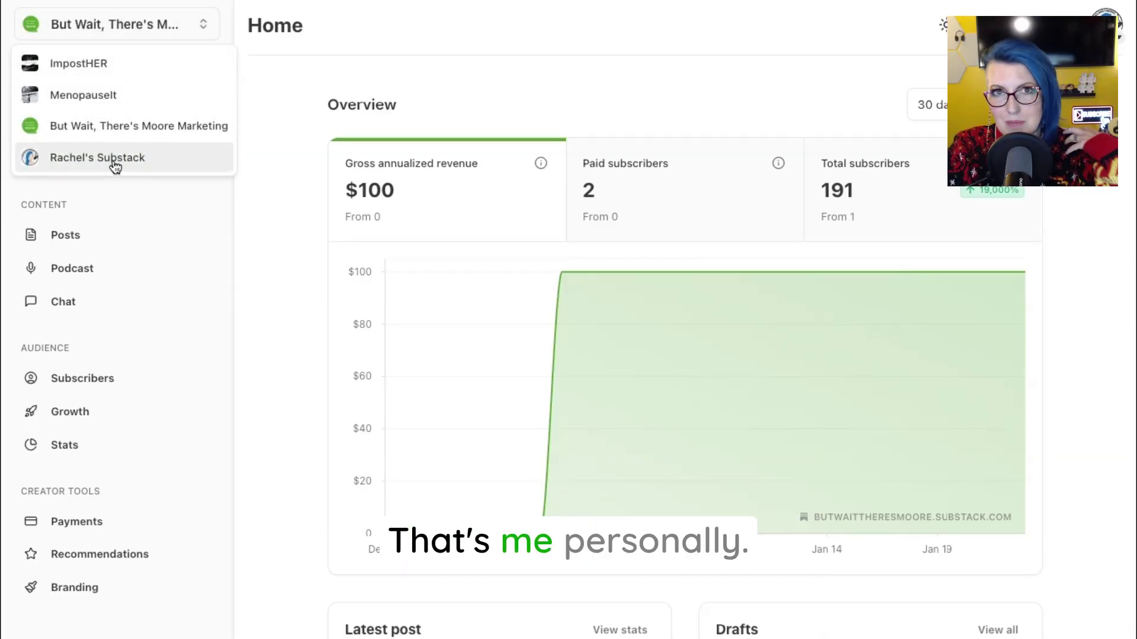
click(106, 132)
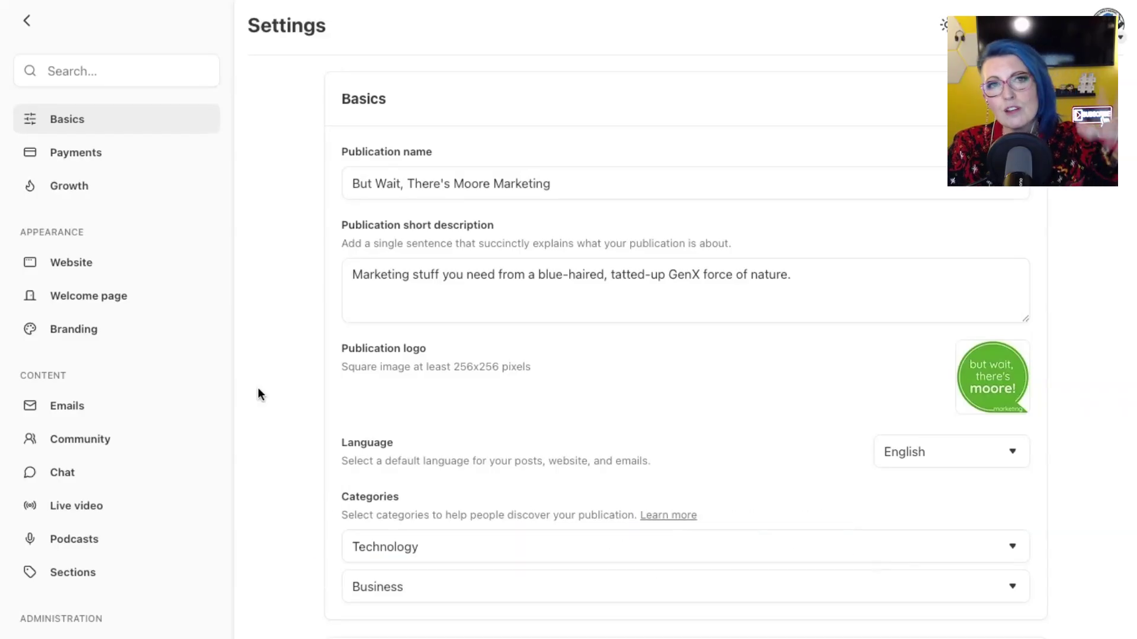
click(469, 187)
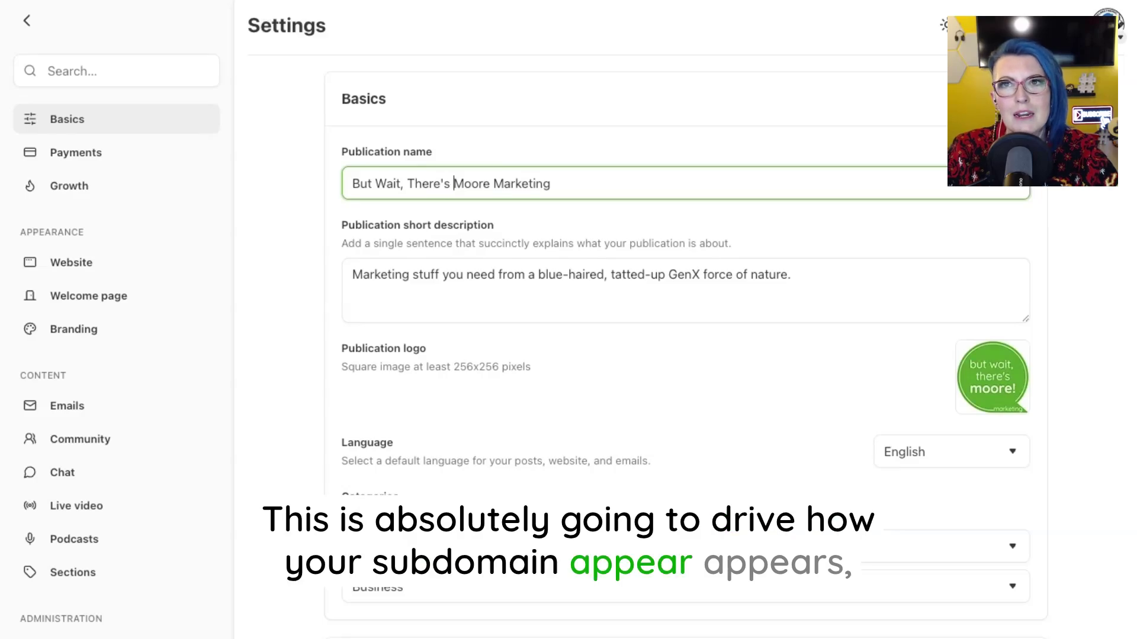
key(ctrl+l)
click(433, 184)
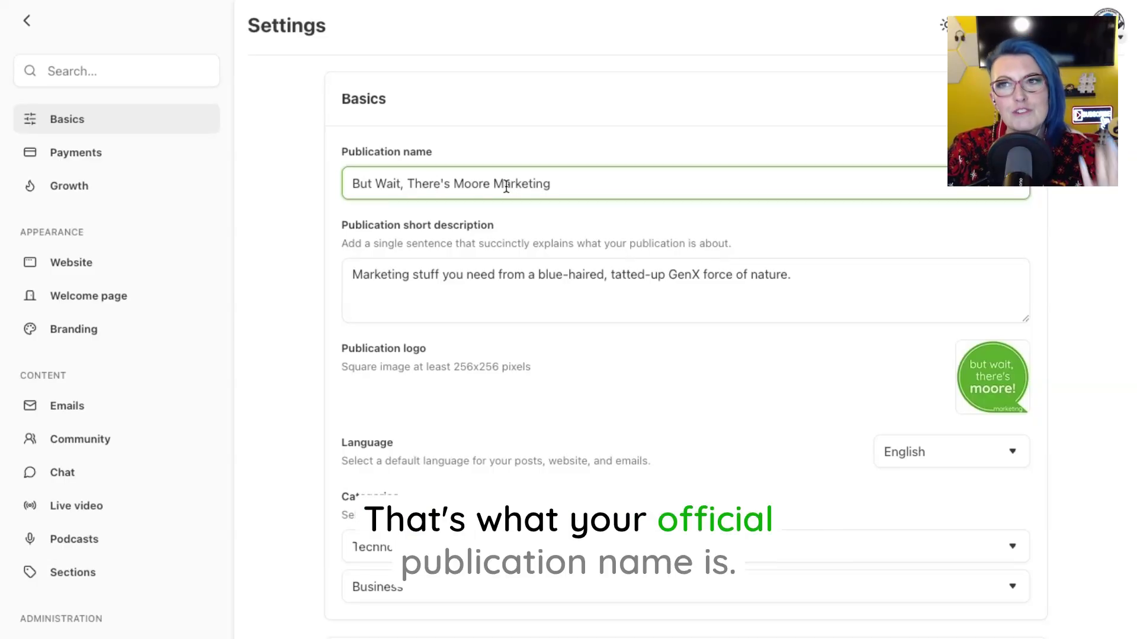
- Replace the publication short description with "Marketing stuff about using AI, using Substack, going fractional, and being a marketing boss by"
click(440, 281)
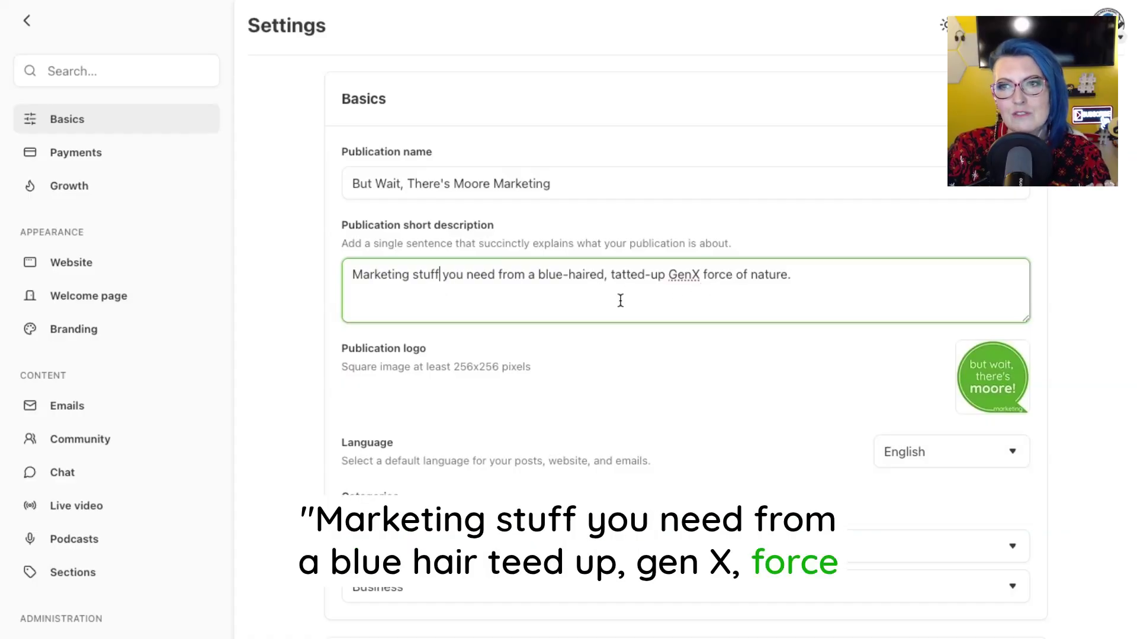
triple_click(523, 274)
text(Ma)
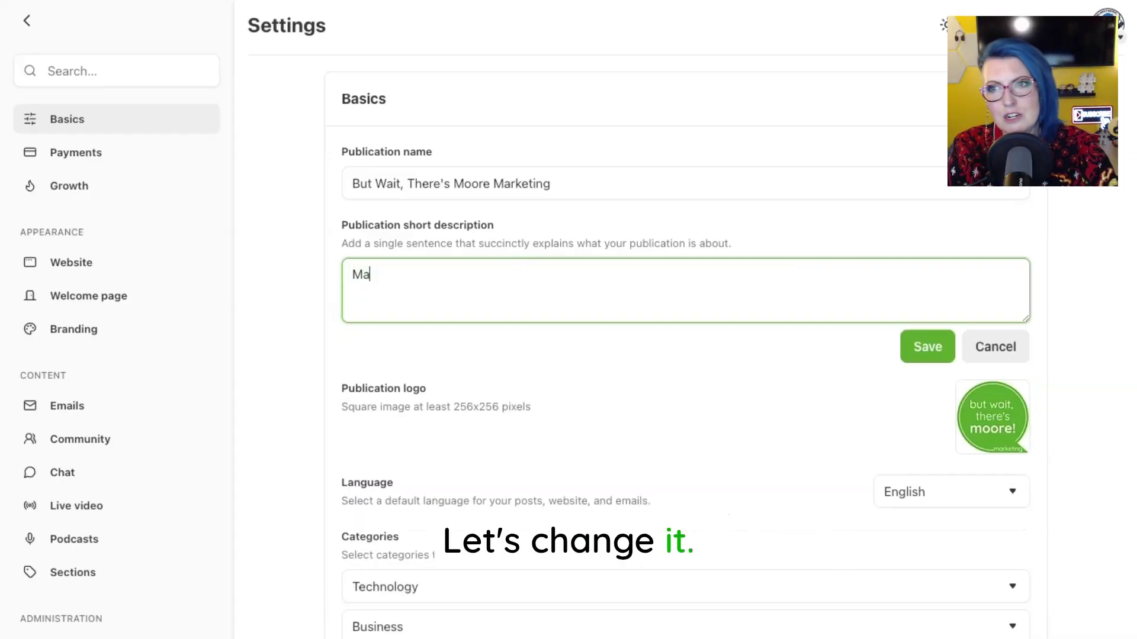
text(rketing stuff about)
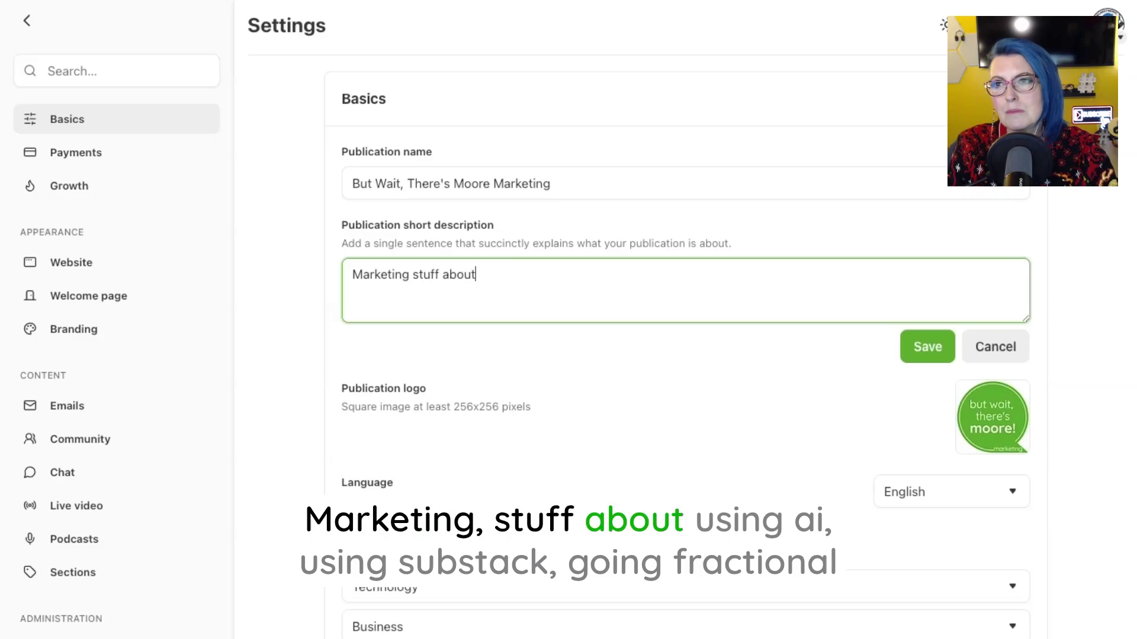
text( using AI, usi)
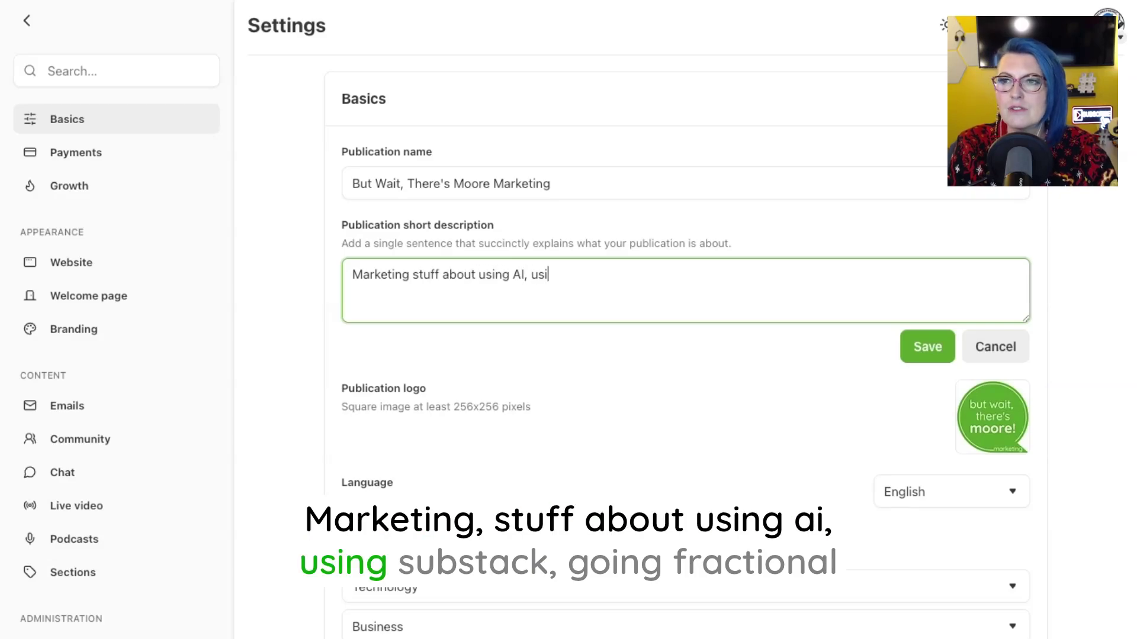
text(ng Substack, going)
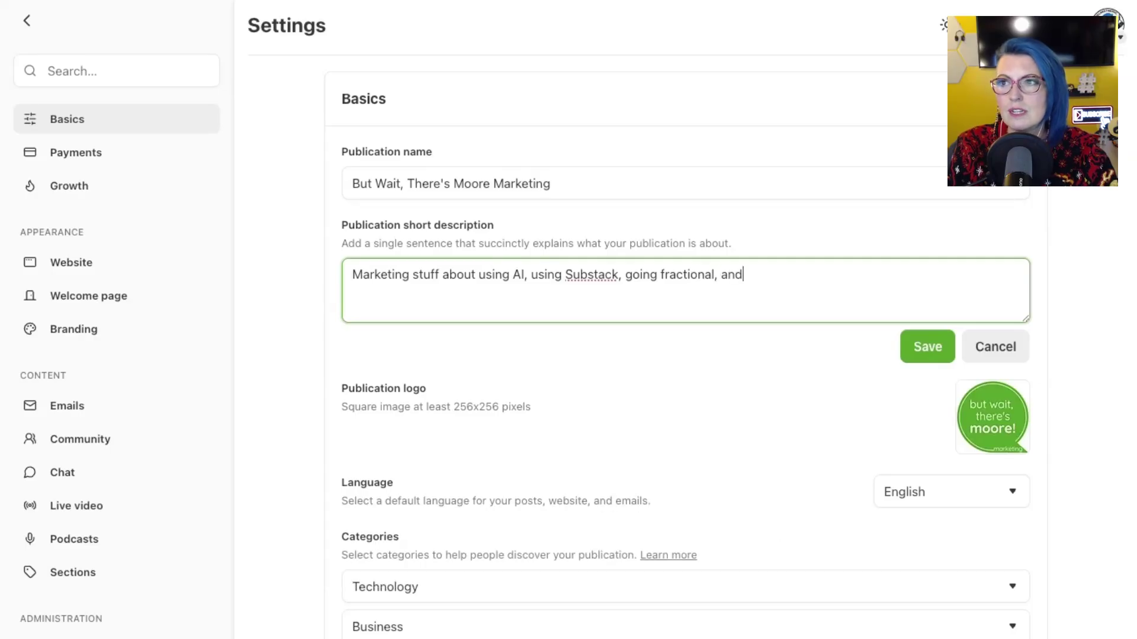
text( fractional, and being a m)
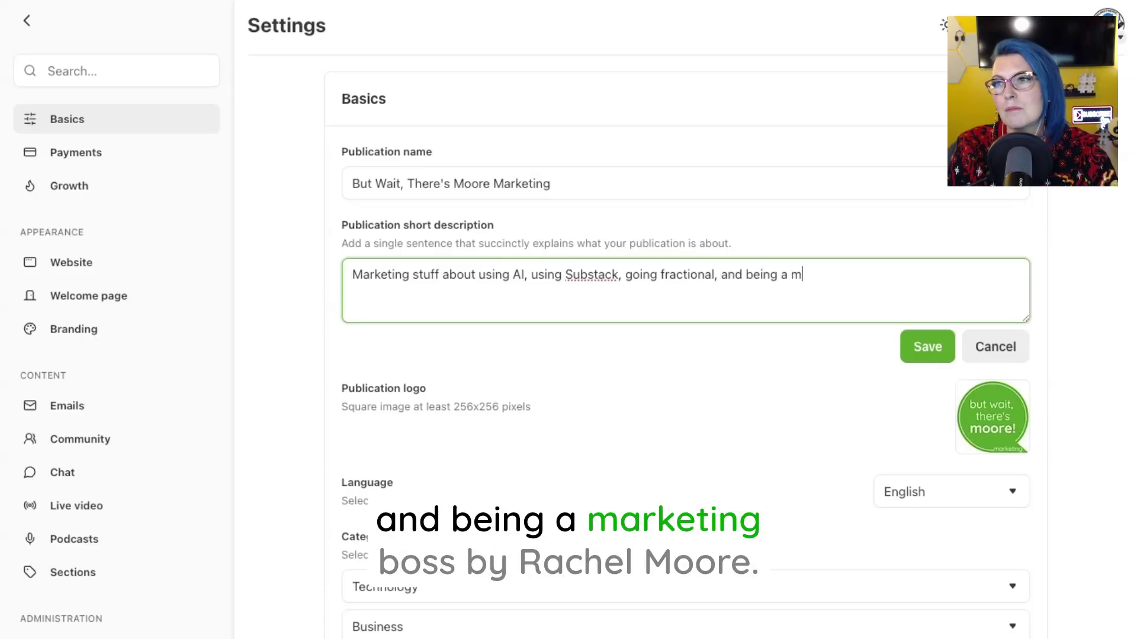
text(arketing boss by )
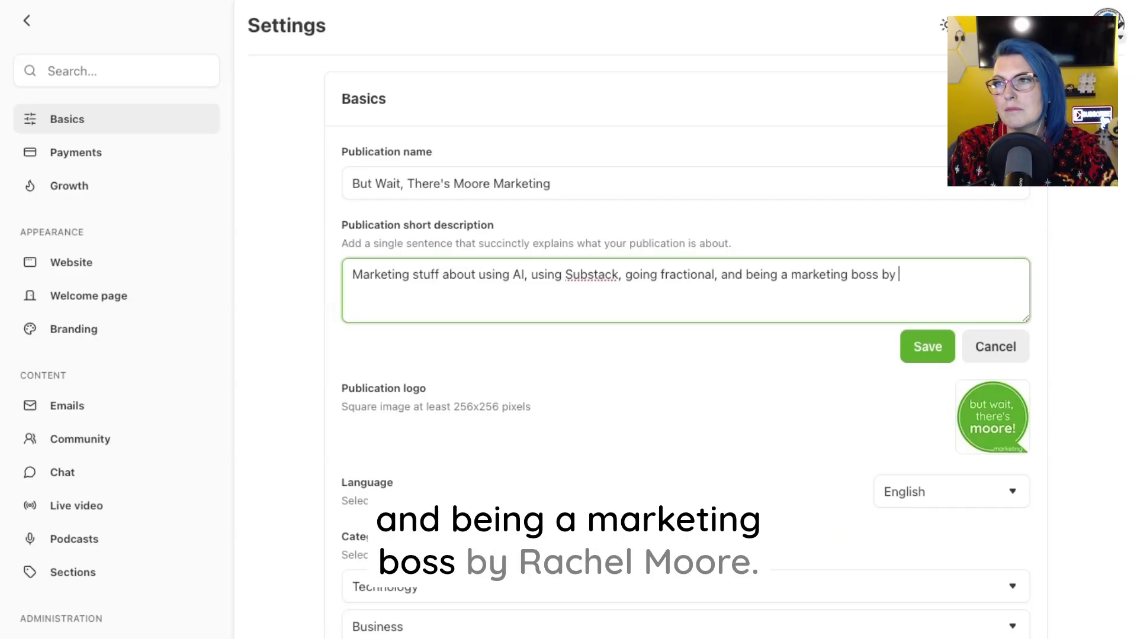
- Finish the short description with the author's full name and their handle in parentheses, and save it
text(Rachel Moore (@rache)
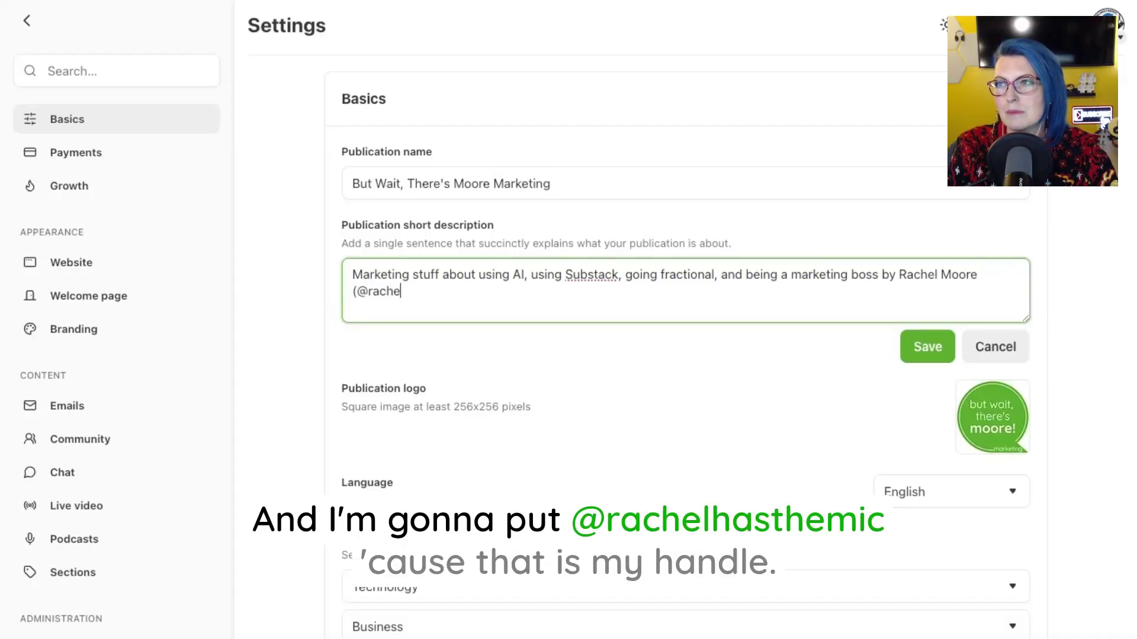
text(lash)
key(BackSpace)
text(hasth)
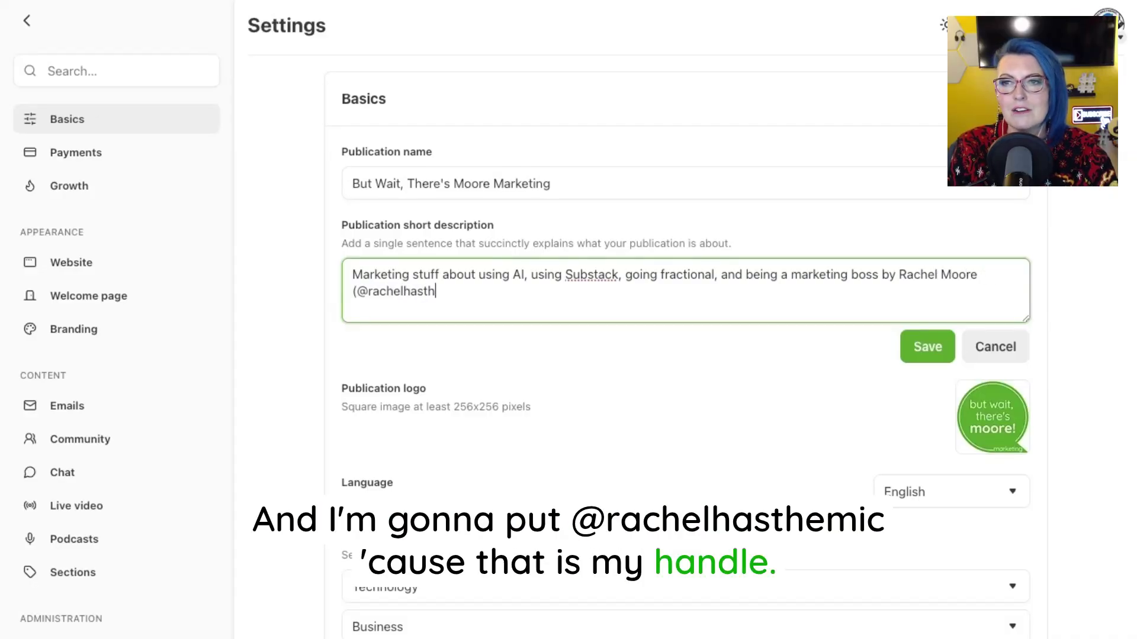
text(emic).)
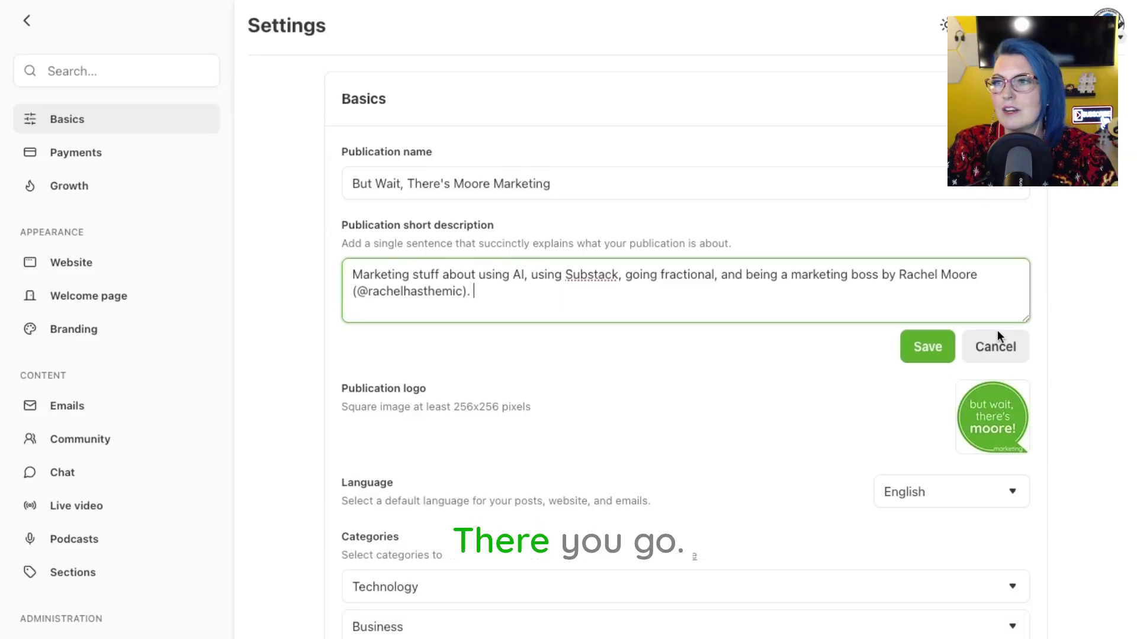
click(944, 346)
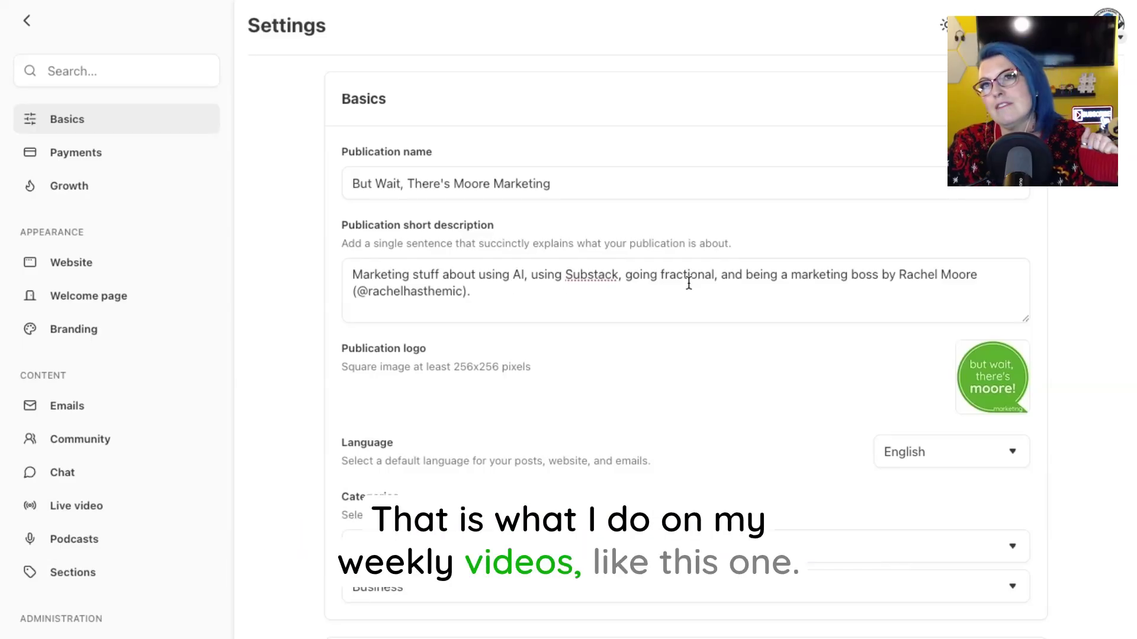
- Test the short description's length limit by repeating its text, and count the characters with a Google search
scroll(525, 371, down, 3)
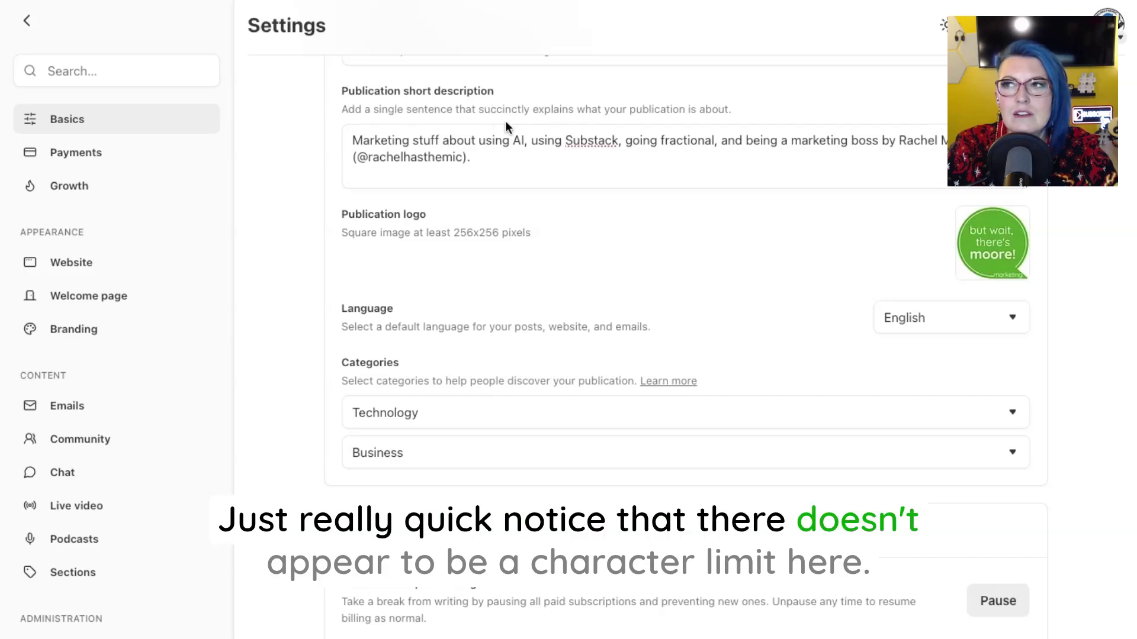
click(513, 158)
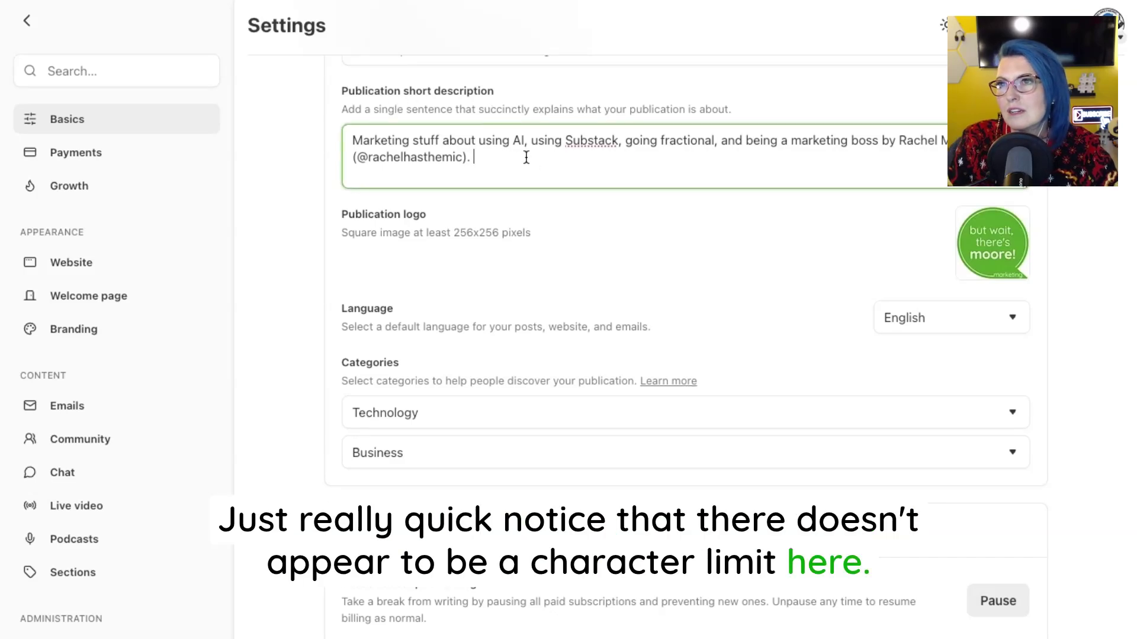
drag(352, 141, 499, 160)
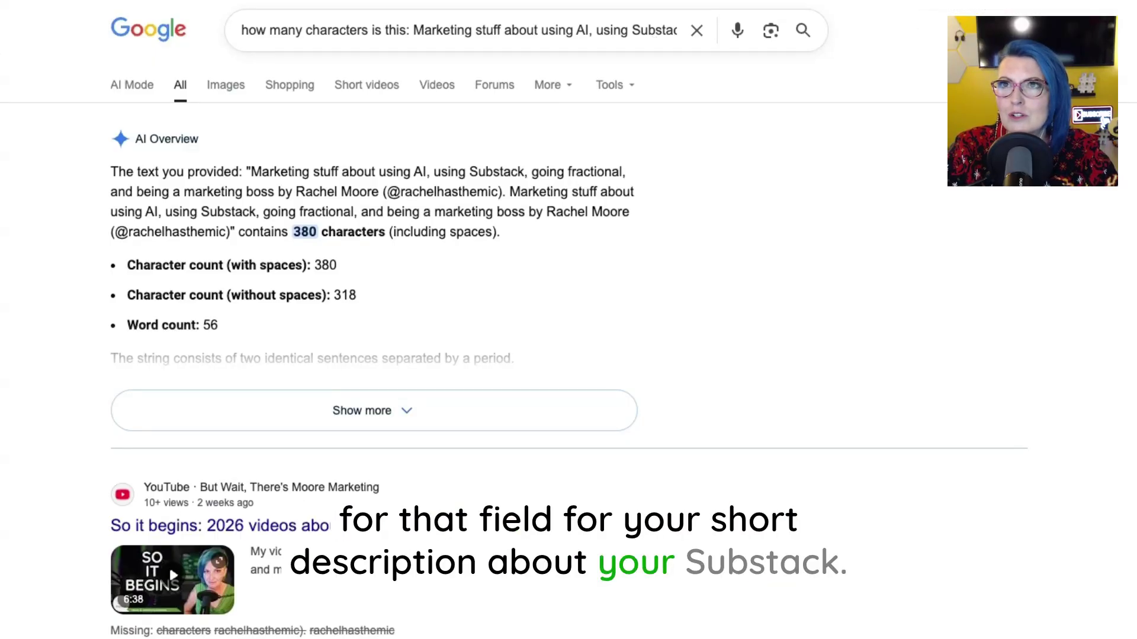
key(ctrl+Tab)
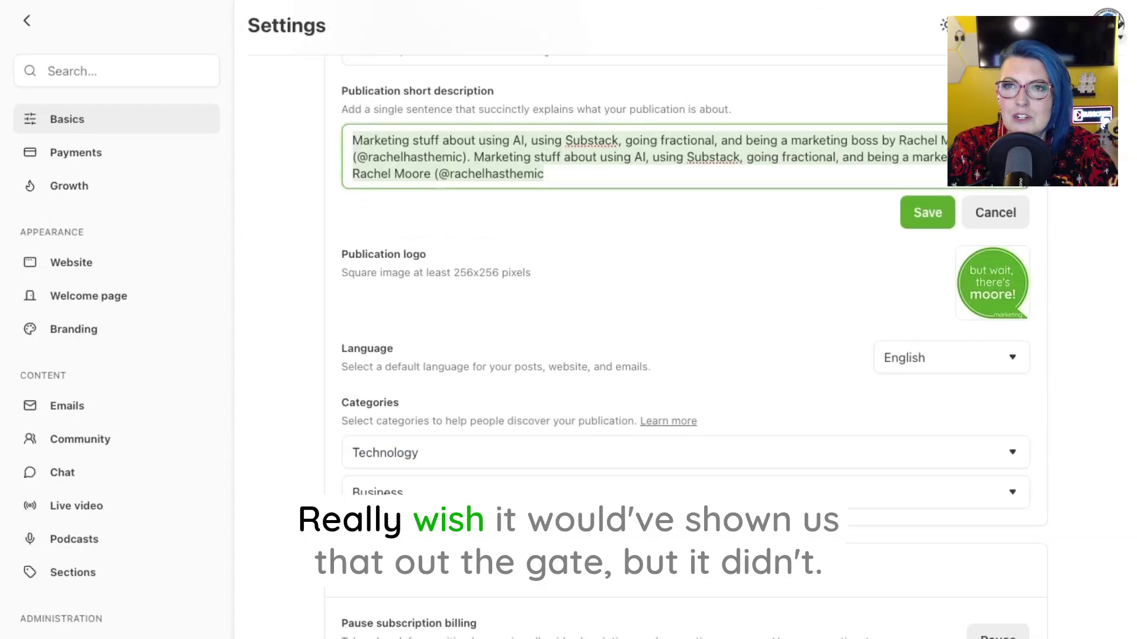
- Delete the repeated text from the publication short description
click(477, 158)
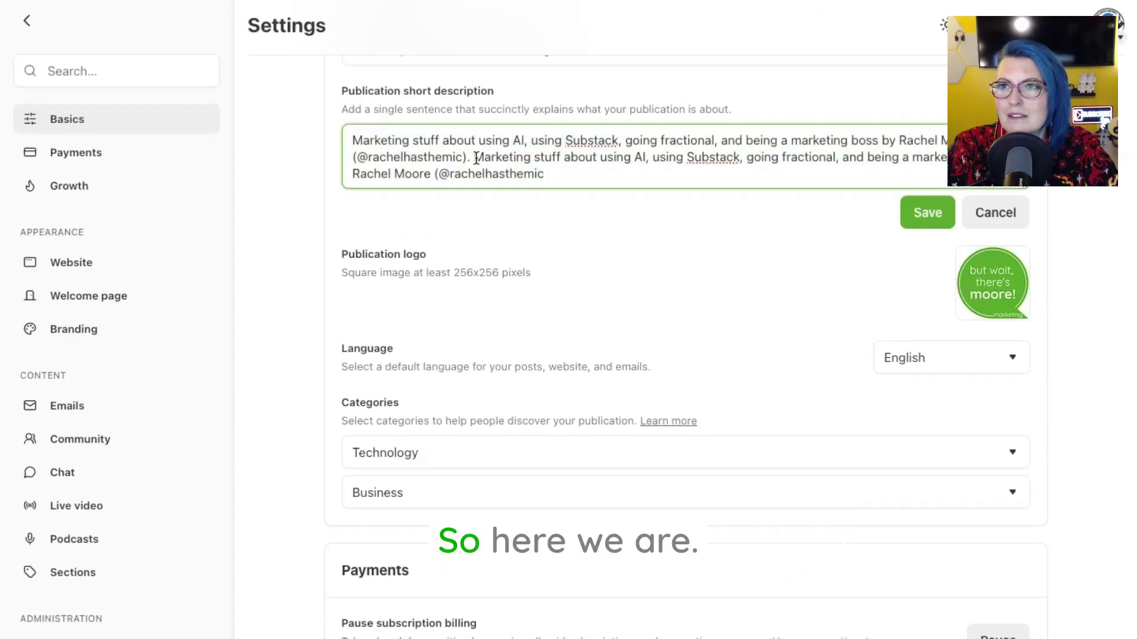
drag(477, 158, 584, 186)
key(BackSpace)
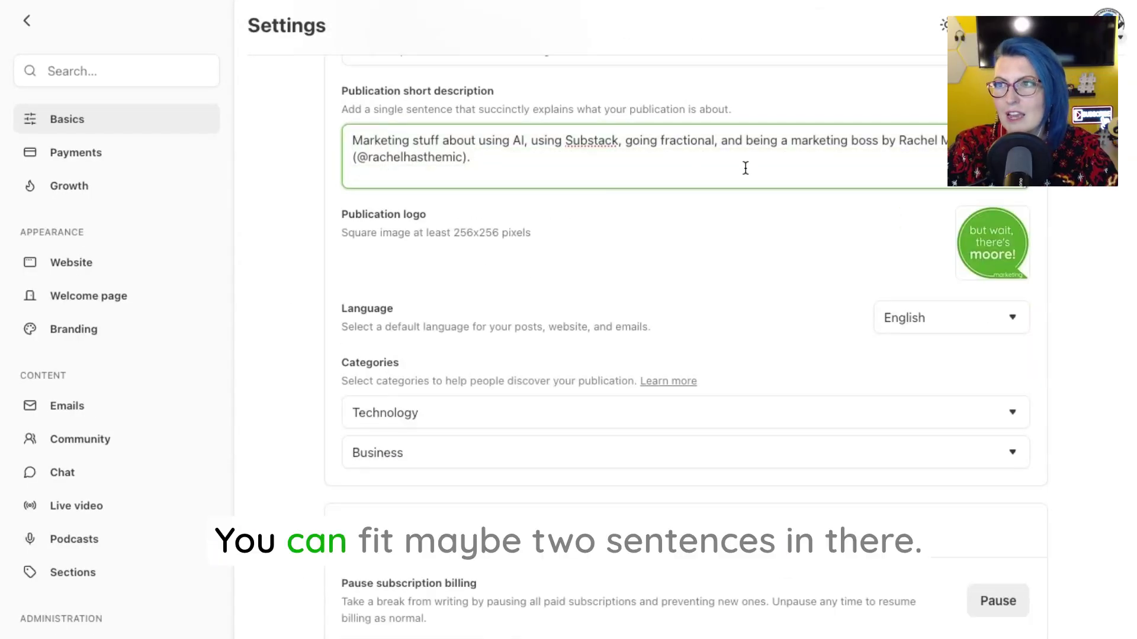
scroll(740, 249, up, 3)
click(695, 358)
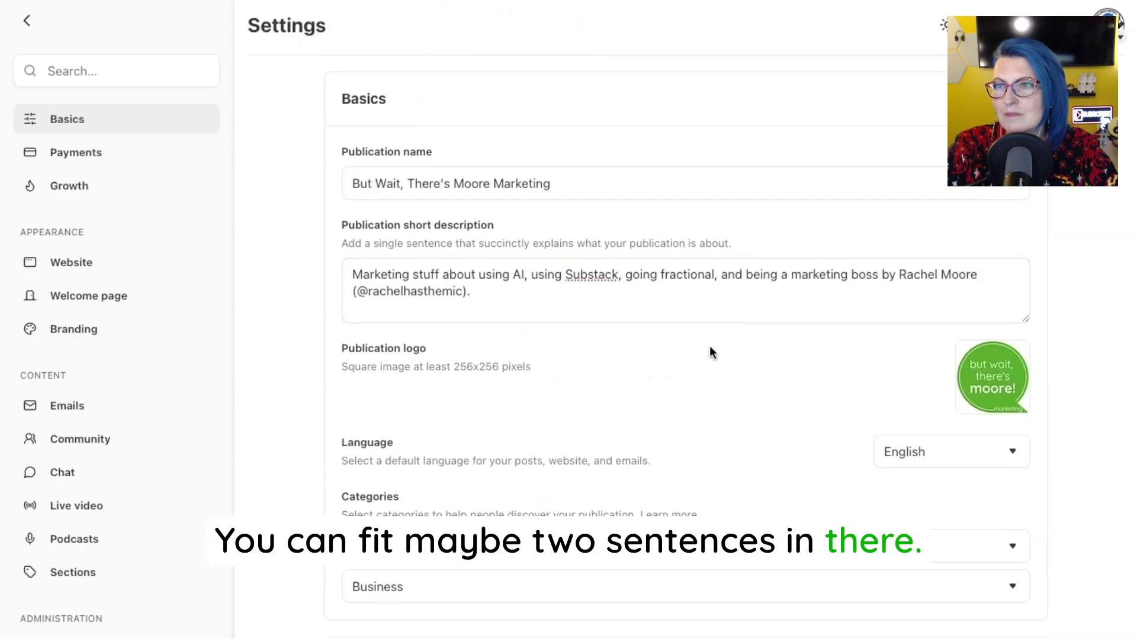
- Review the publication logo setting and the default language options, keeping English selected
scroll(710, 319, down, 3)
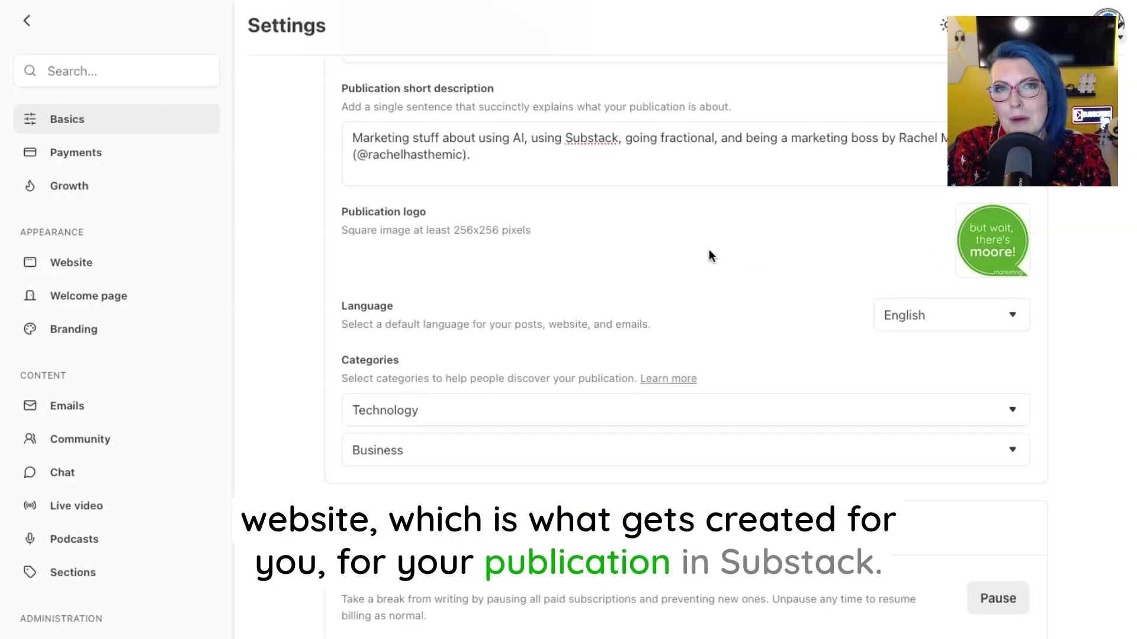
mouse_move(990, 262)
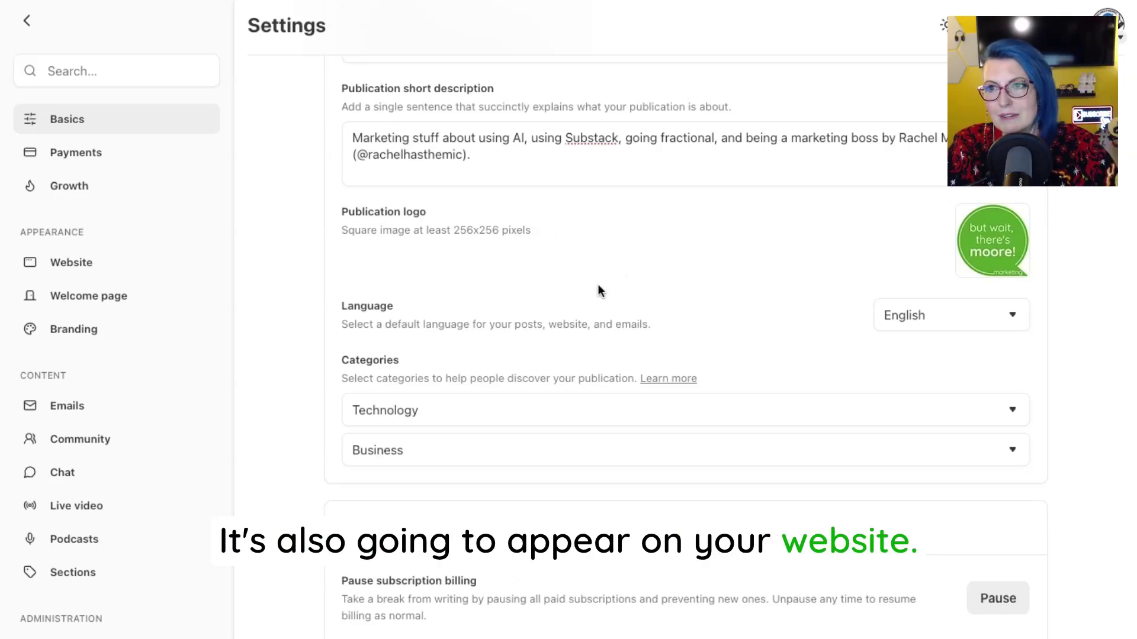
scroll(598, 290, down, 2)
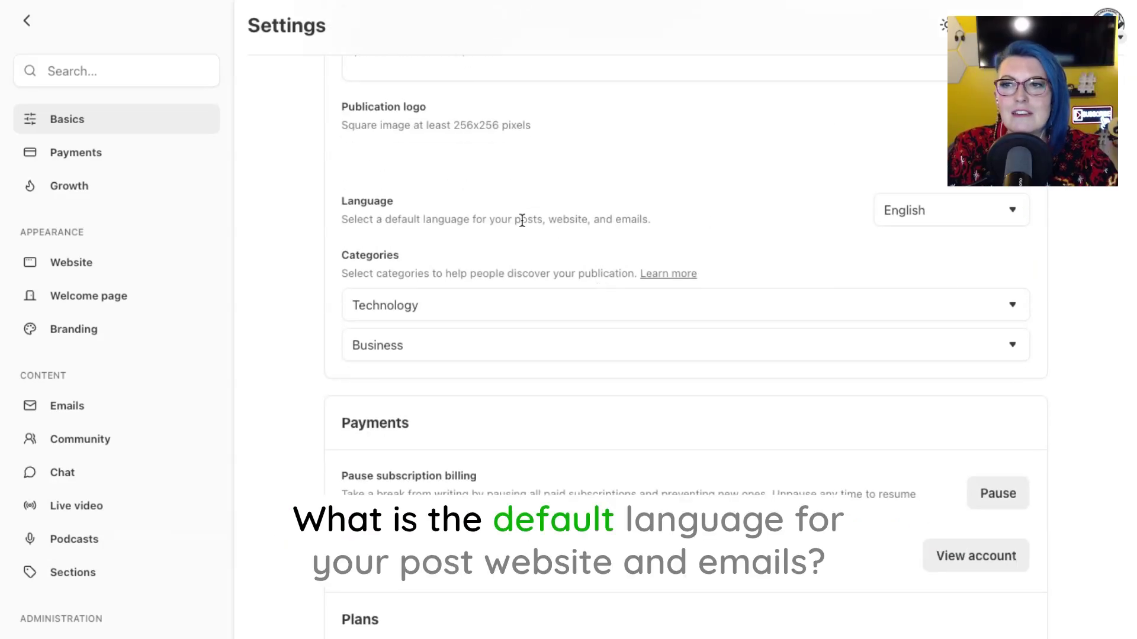
click(922, 215)
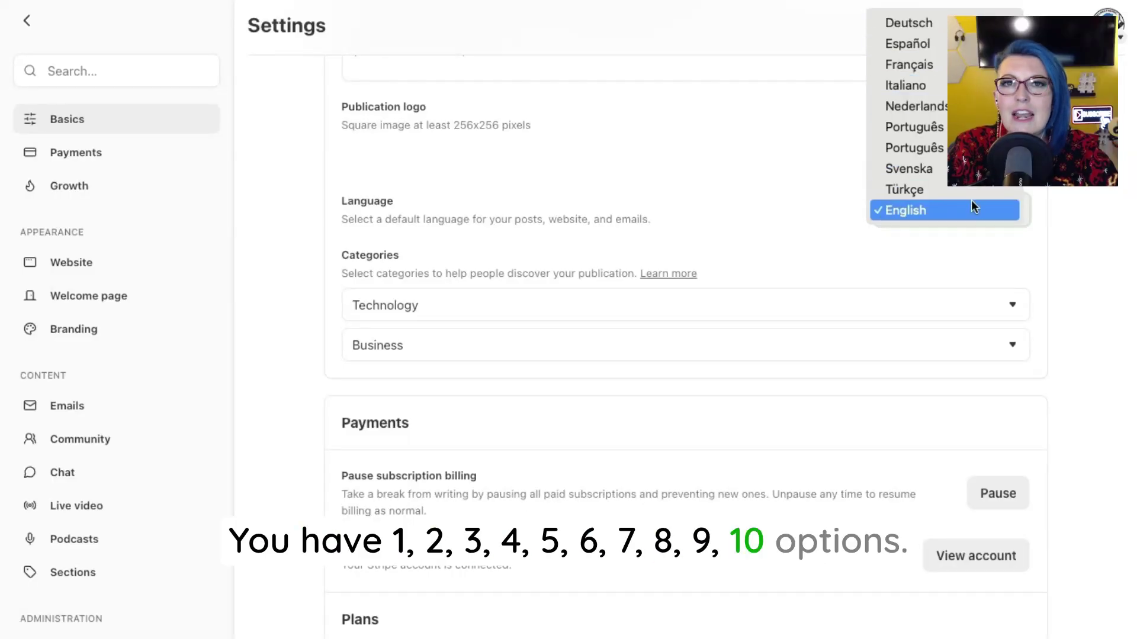
click(987, 202)
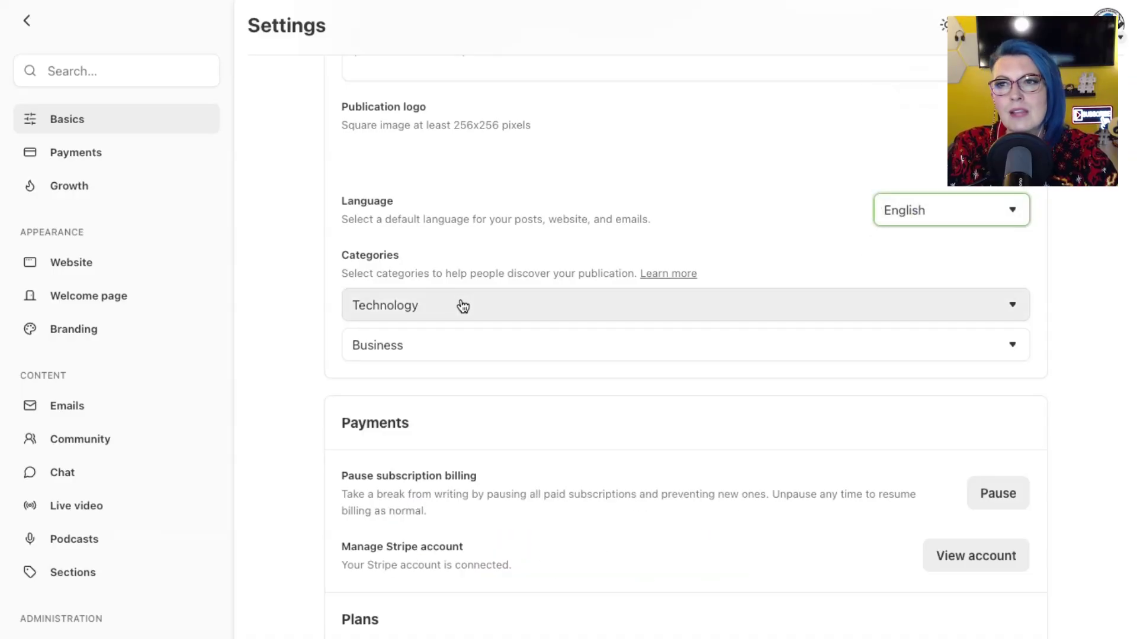
- Compare the primary and secondary category options, keeping Technology and Business selected
scroll(447, 229, down, 1)
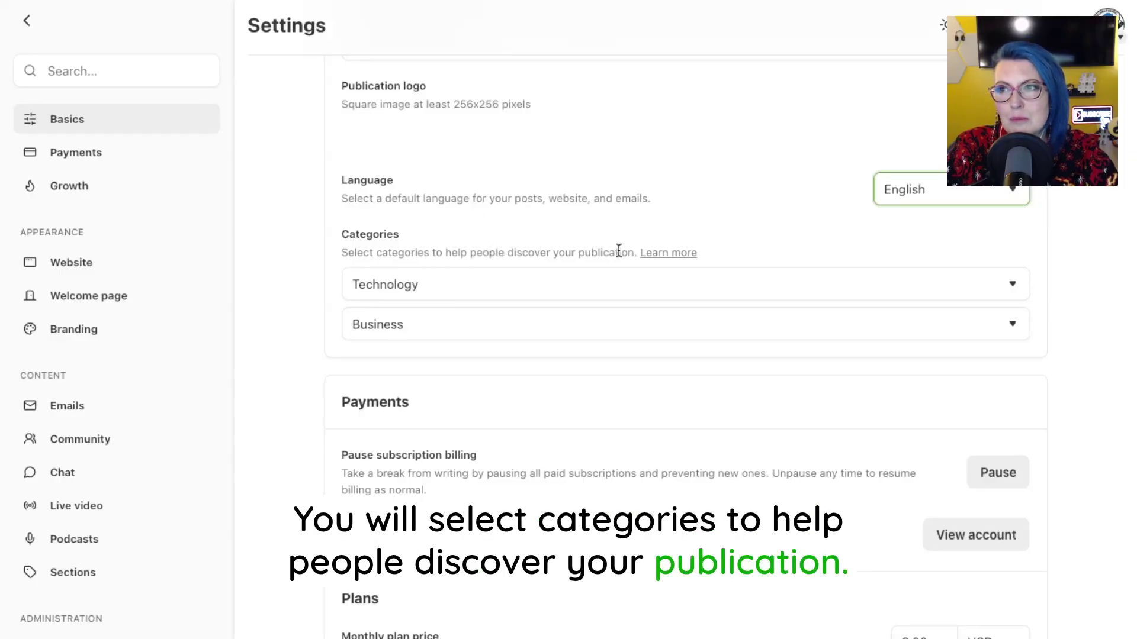
scroll(572, 375, up, 1)
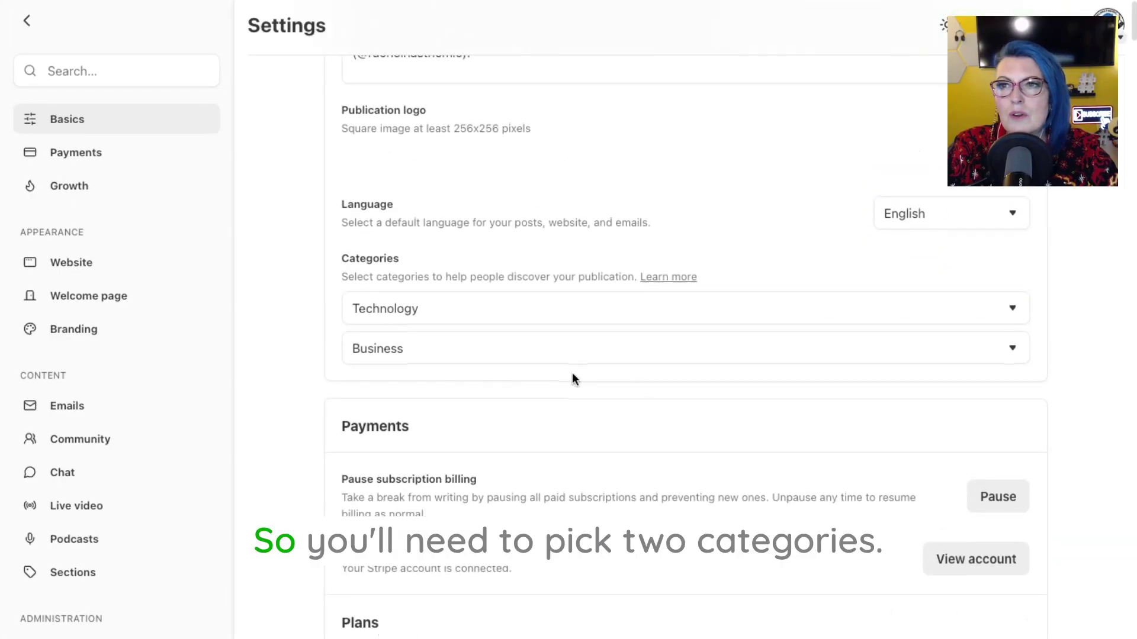
click(411, 313)
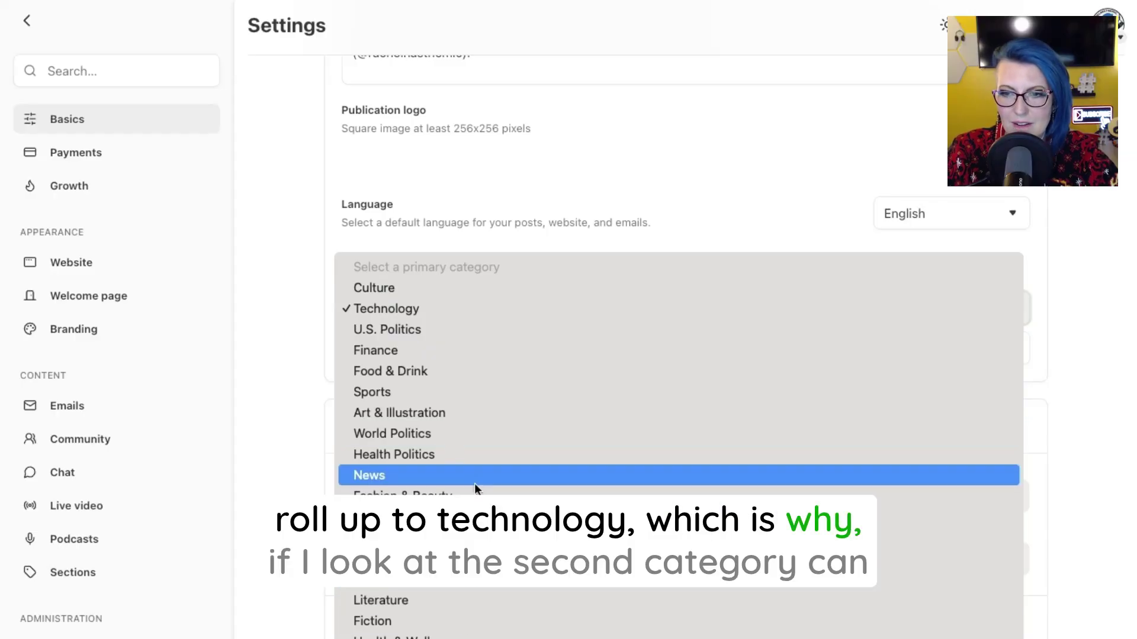
click(483, 240)
click(418, 352)
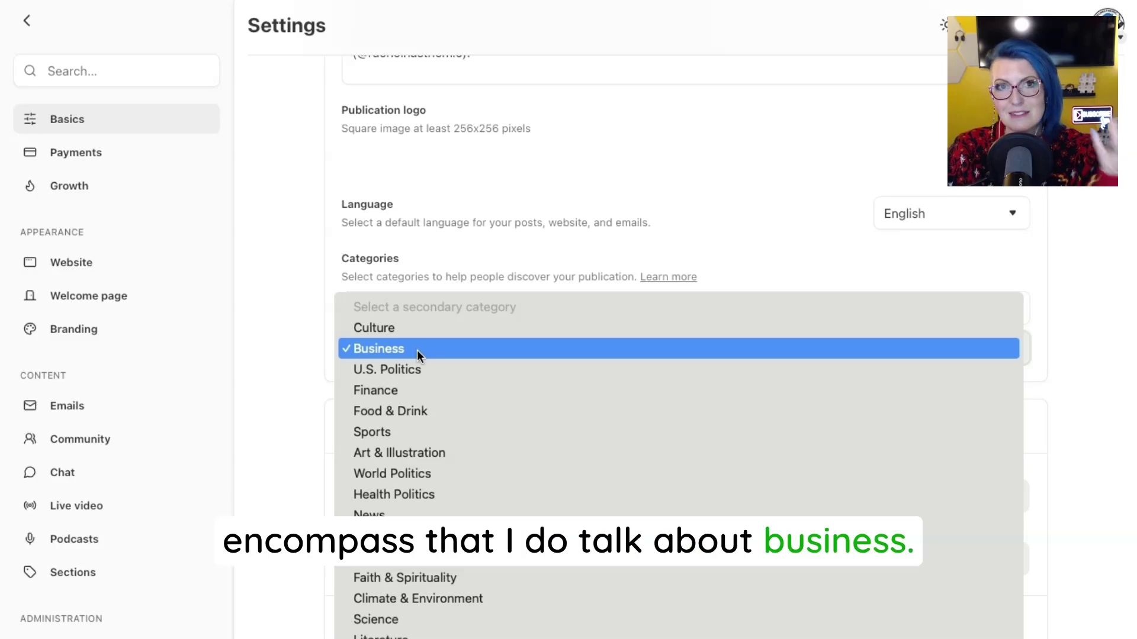
scroll(417, 507, down, 3)
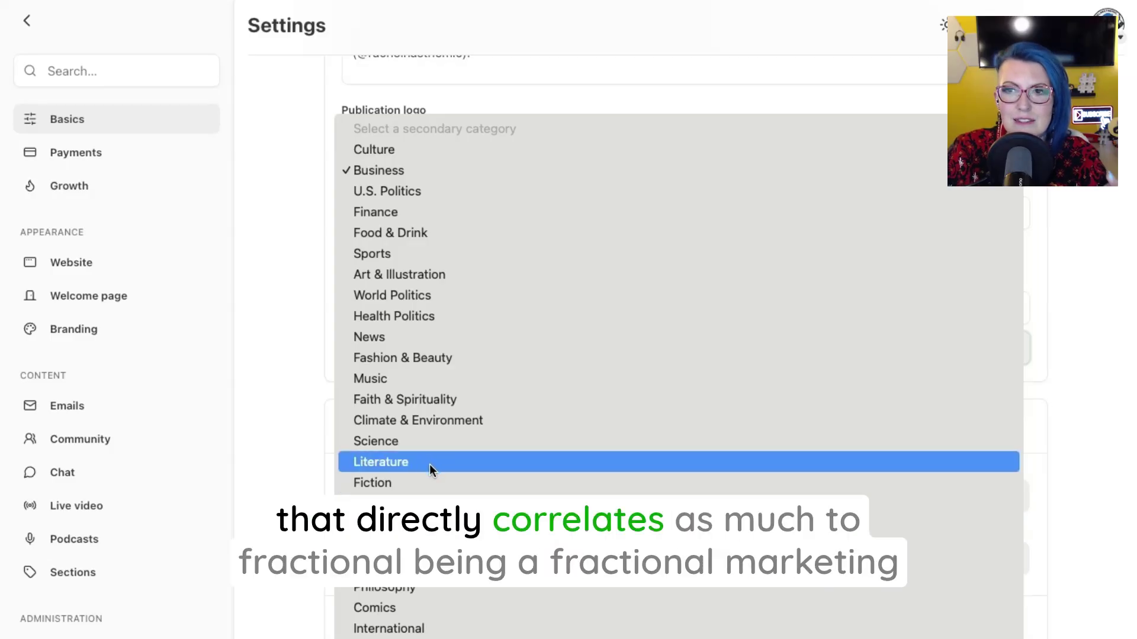
click(411, 102)
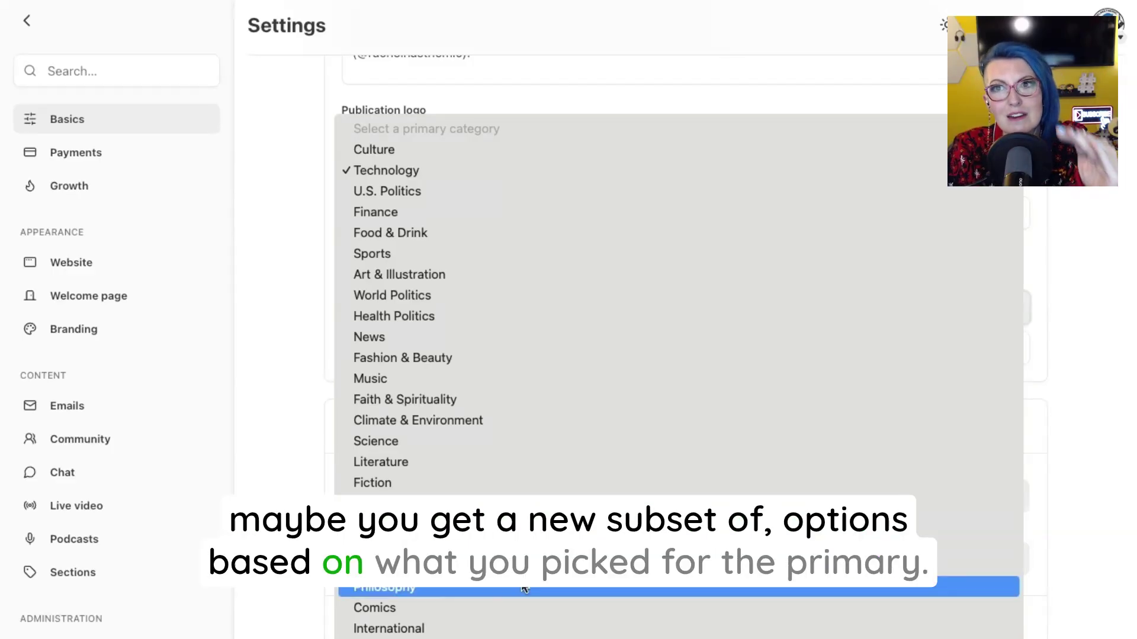
click(433, 172)
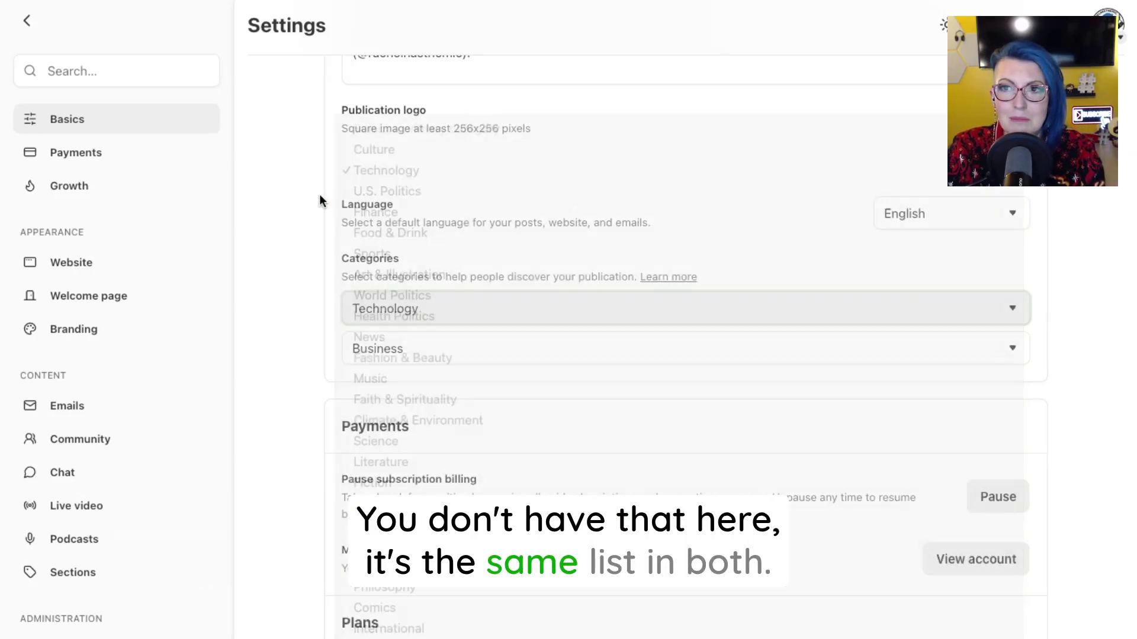
- Recheck the secondary category options, keeping Business selected, and look over the Basics settings once more
click(429, 354)
scroll(428, 523, down, 5)
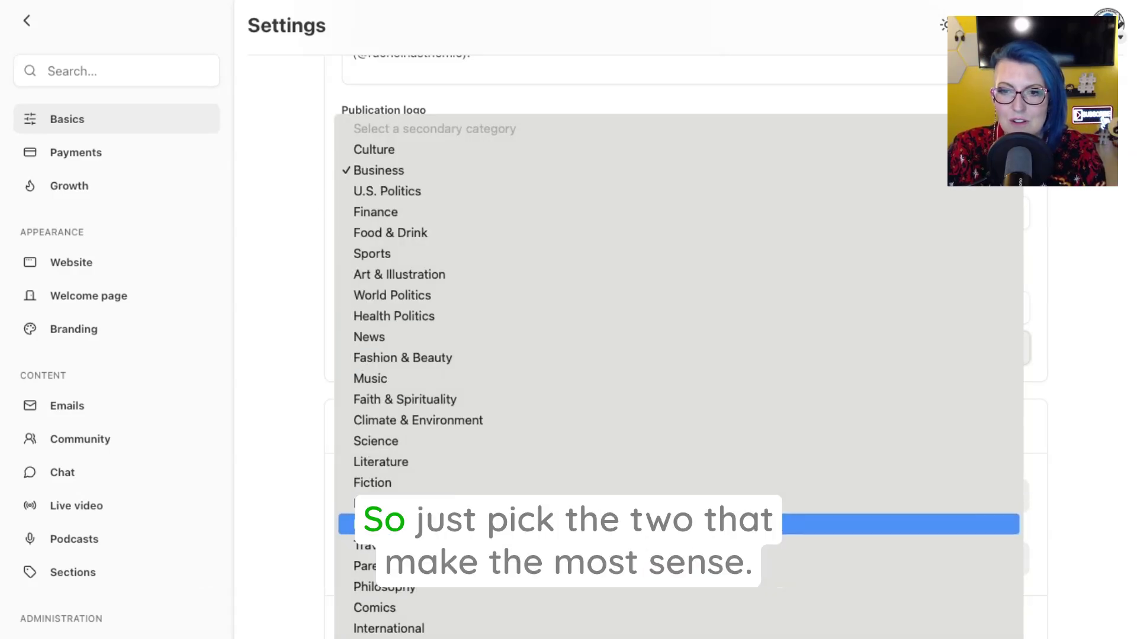
click(304, 417)
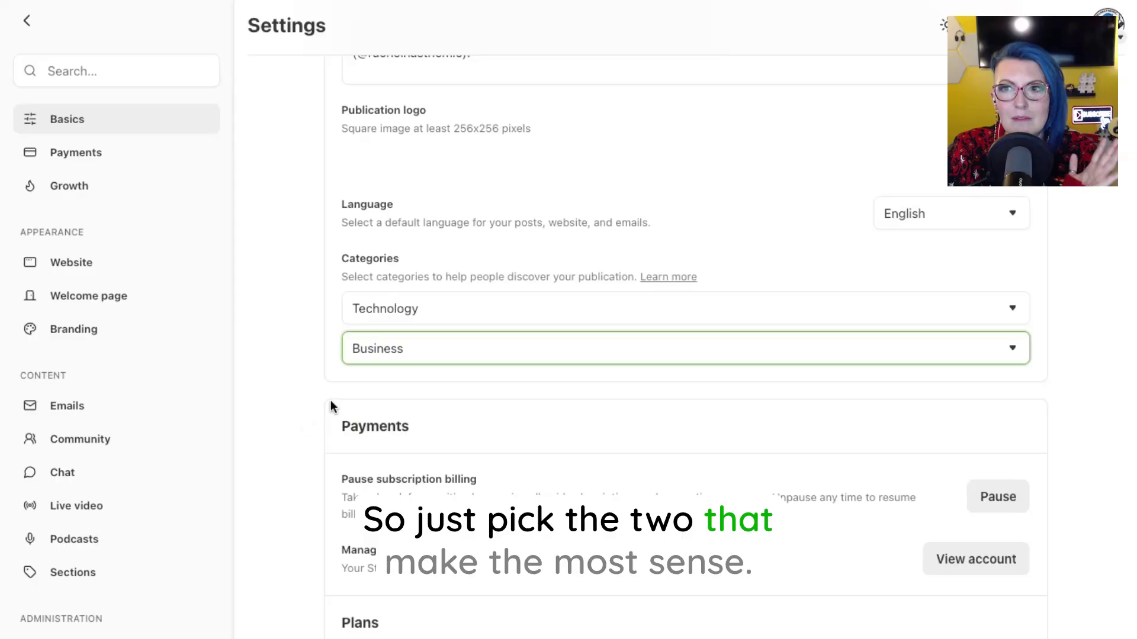
click(417, 354)
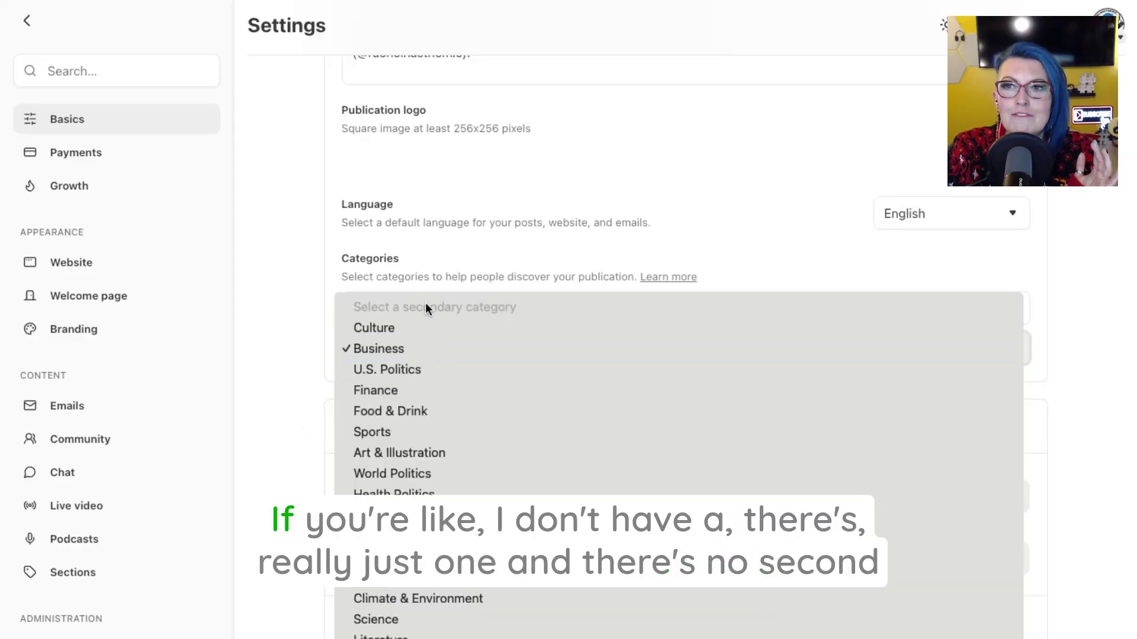
click(271, 368)
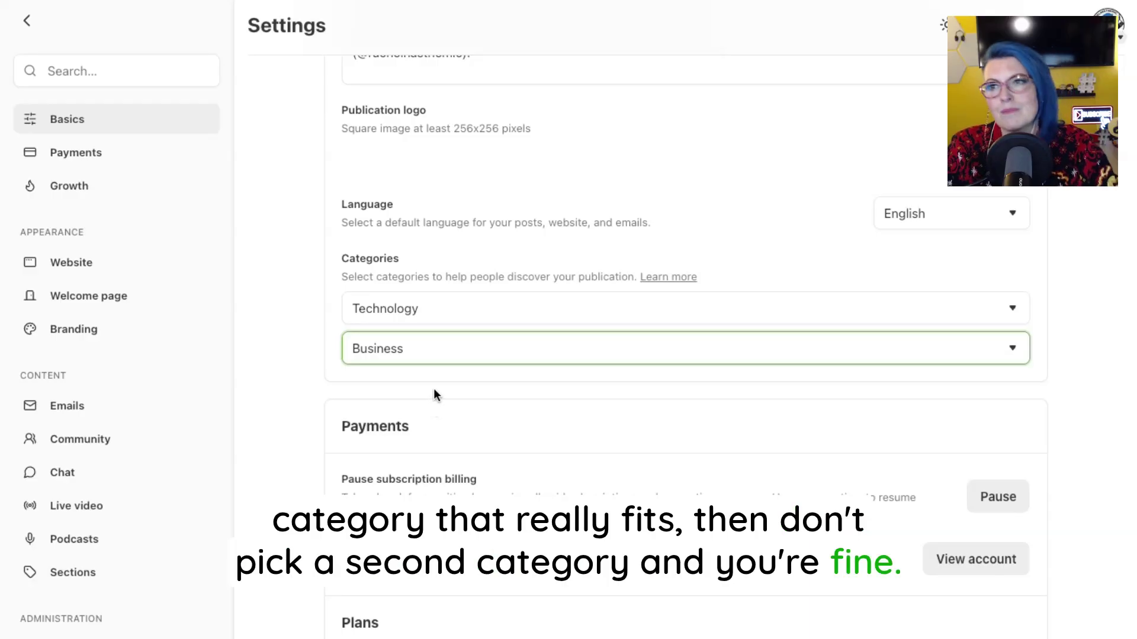
scroll(286, 408, up, 3)
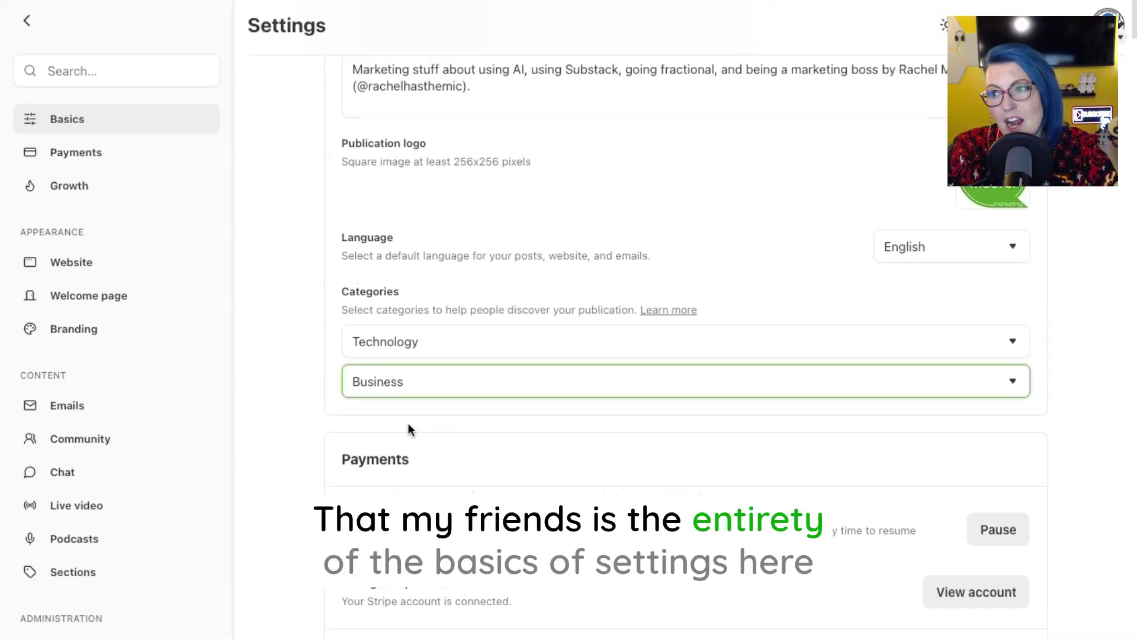
scroll(407, 430, up, 2)
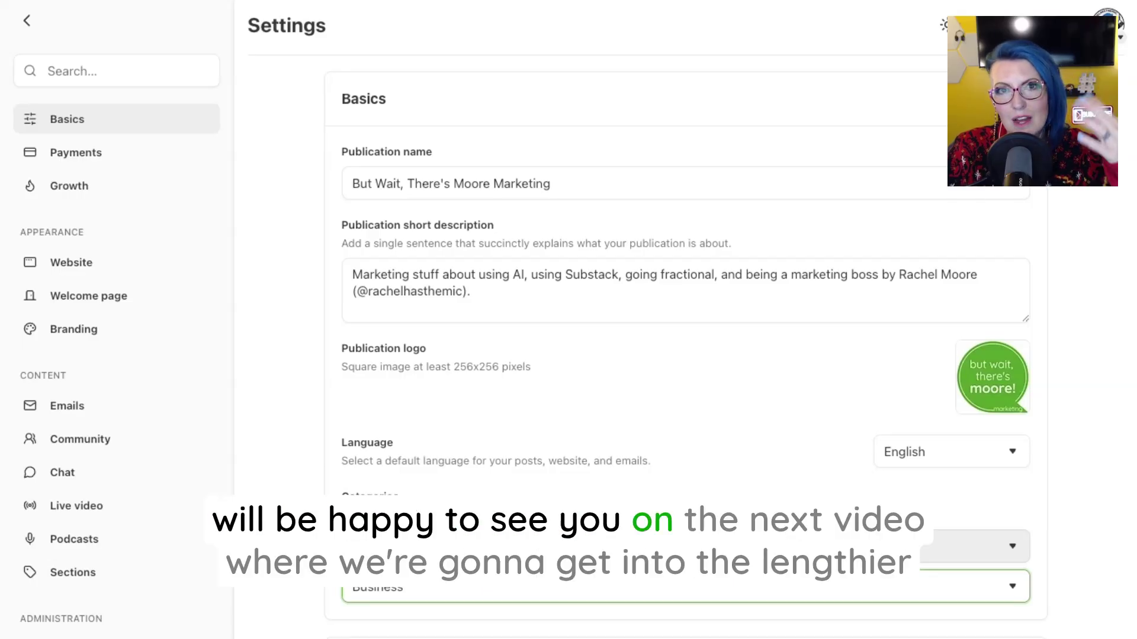
- Look through the Payments settings, covering plans, benefits, group subscriptions, billing and discounts
scroll(737, 602, down, 8)
scroll(737, 602, down, 12)
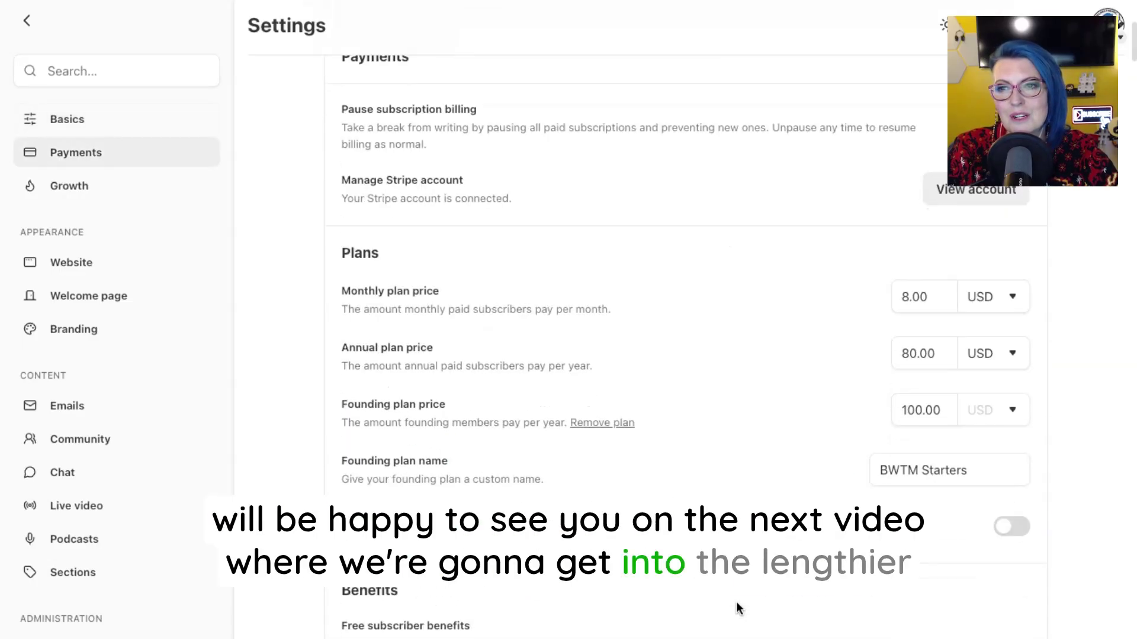
scroll(737, 601, down, 8)
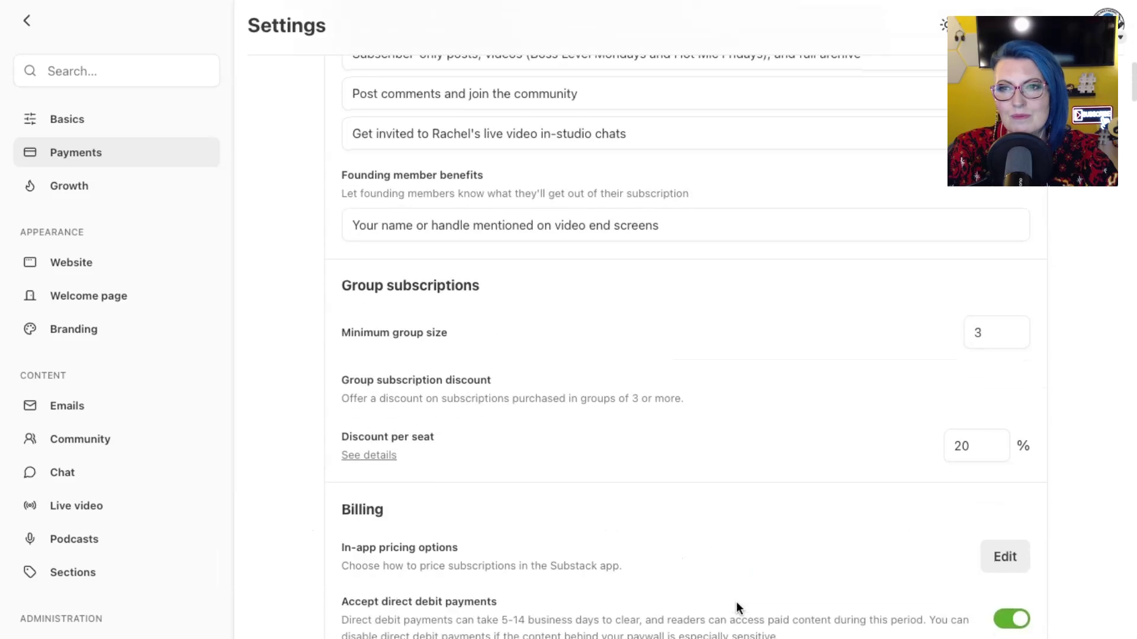
scroll(736, 601, down, 10)
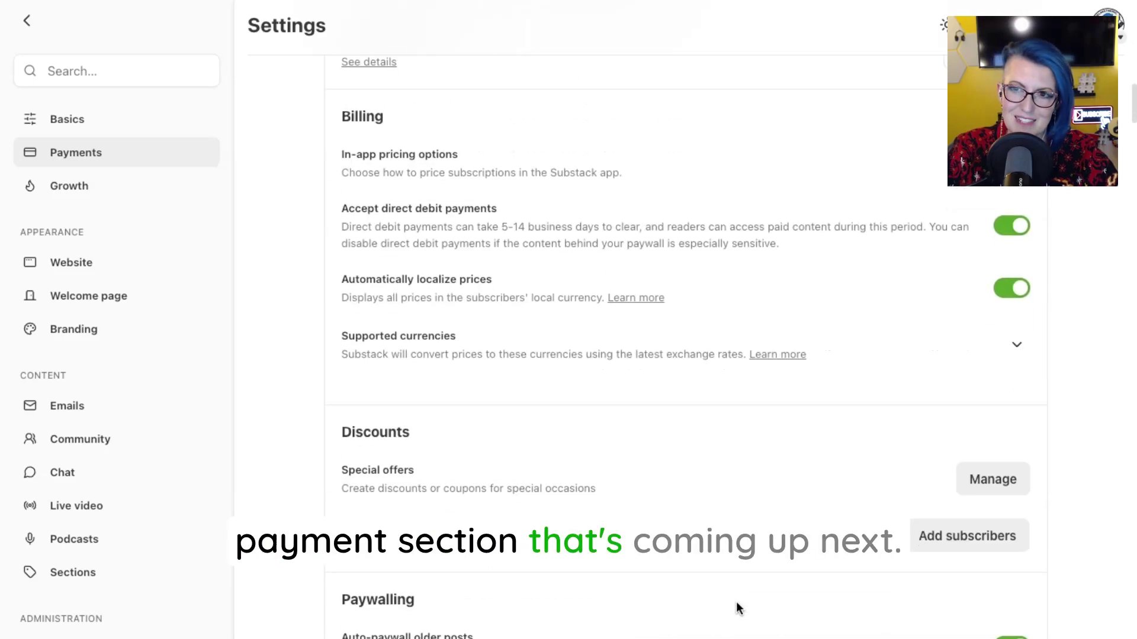